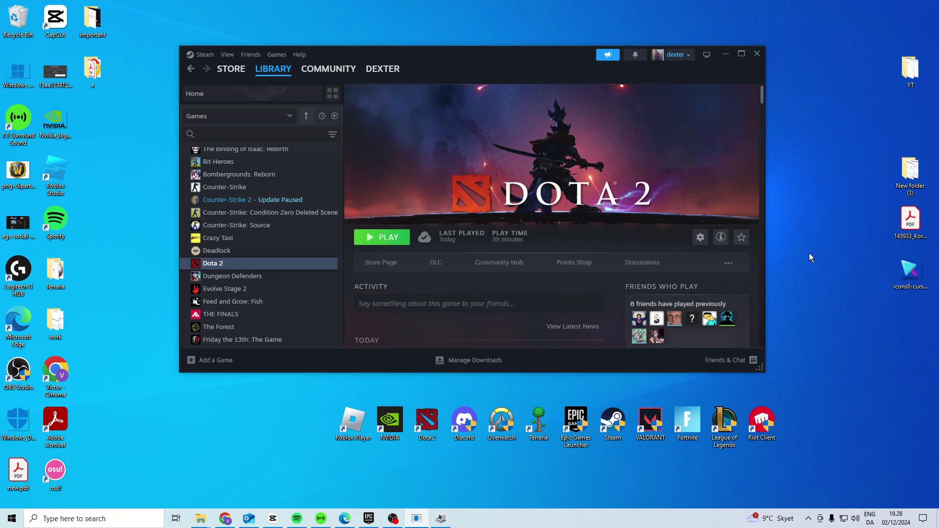
- In Dota 2's properties, try -dx11, -dxlevel 100 and -dxlevel 80 launch options, then clear them
{"action": "right_click", "coordinate": [207, 263]}
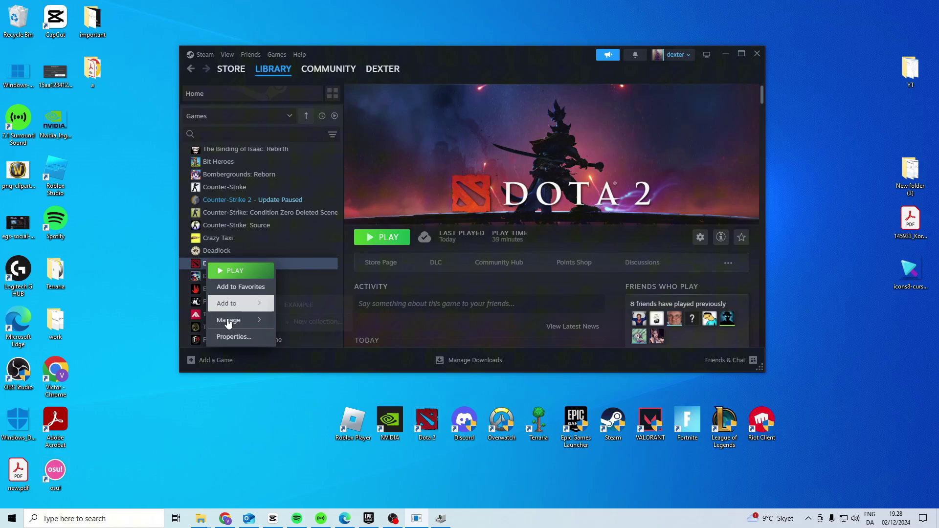
{"action": "left_click", "coordinate": [231, 336]}
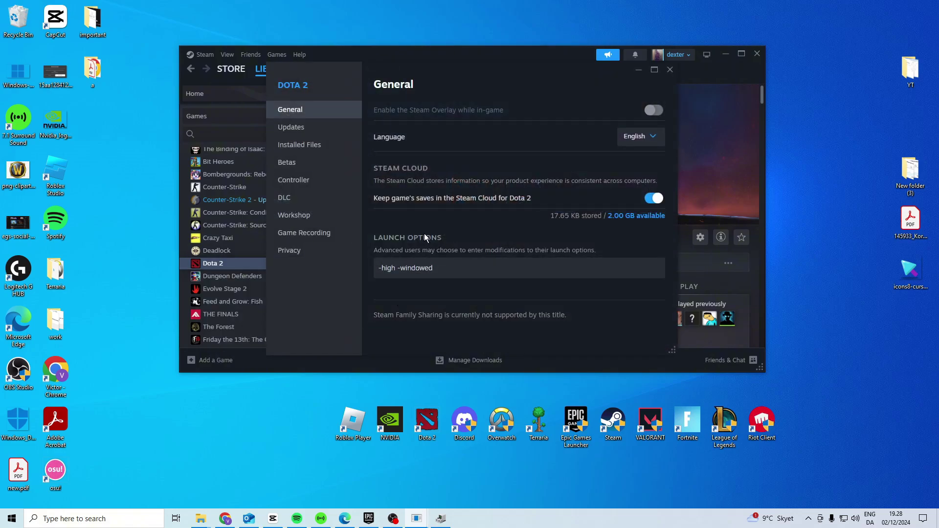
{"action": "triple_click", "coordinate": [379, 269]}
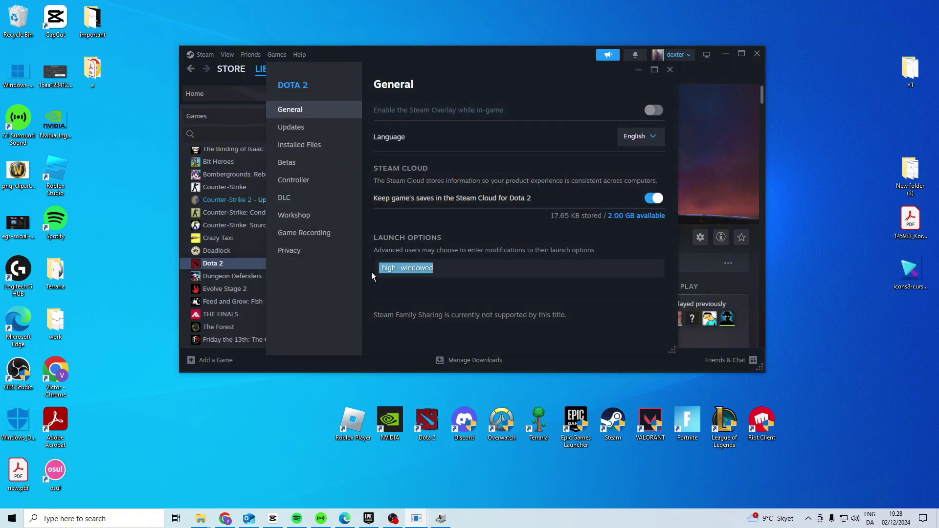
{"action": "type", "text": "-dx11"}
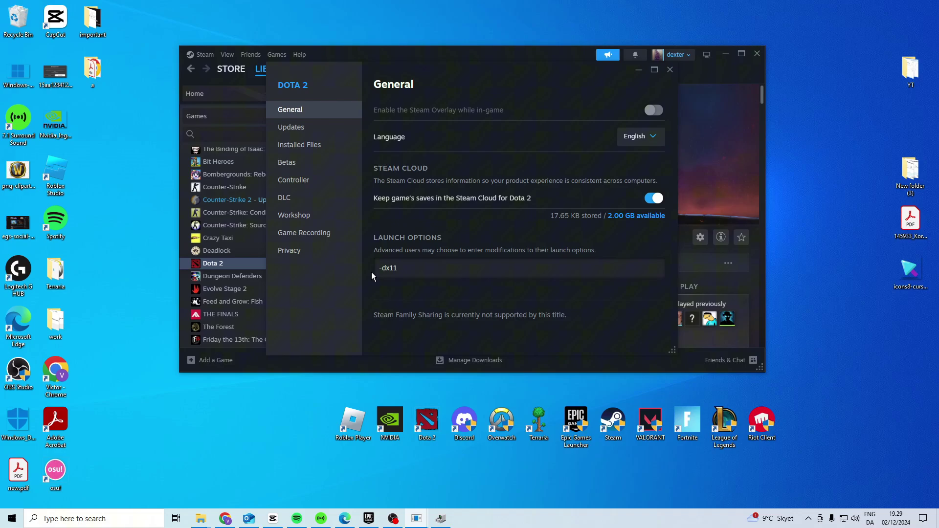
{"action": "type", "text": "level"}
{"action": "type", "text": " 100"}
{"action": "key", "text": "BackSpace"}
{"action": "key", "text": "BackSpace"}
{"action": "key", "text": "BackSpace"}
{"action": "type", "text": "8"}
{"action": "type", "text": "0"}
{"action": "key", "text": "BackSpace"}
{"action": "key", "text": "BackSpace"}
{"action": "key", "text": "BackSpace"}
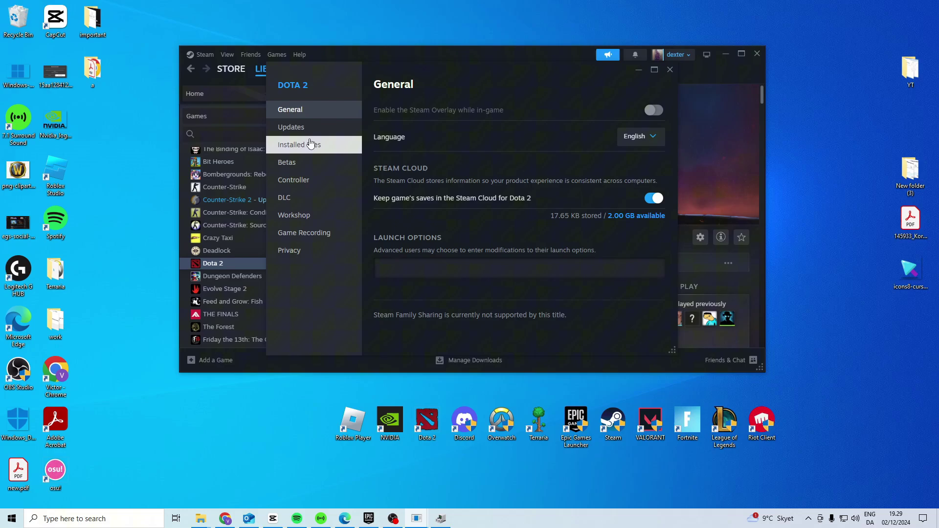
- Browse Dota 2's install folder to game\bin\win64 and select dota2.exe
{"action": "left_click", "coordinate": [308, 144]}
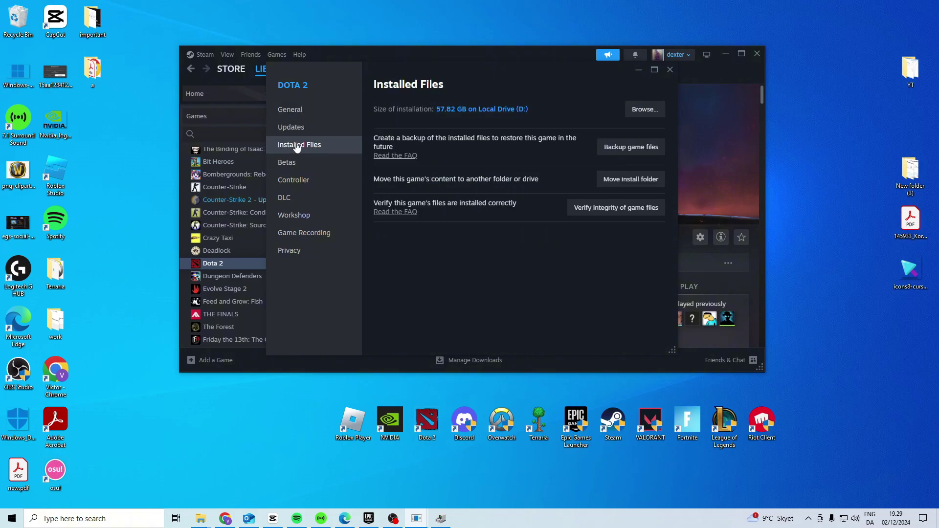
{"action": "left_click", "coordinate": [645, 109]}
{"action": "double_click", "coordinate": [477, 201]}
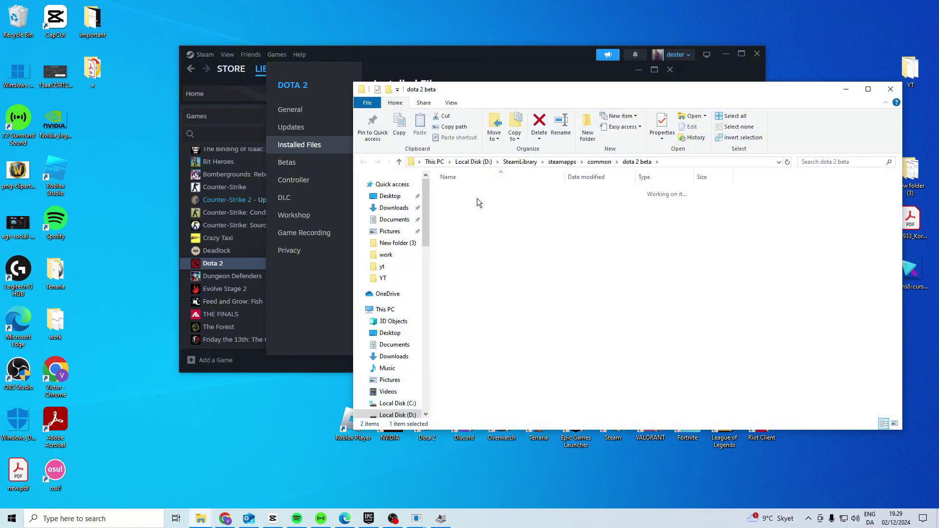
{"action": "double_click", "coordinate": [470, 191]}
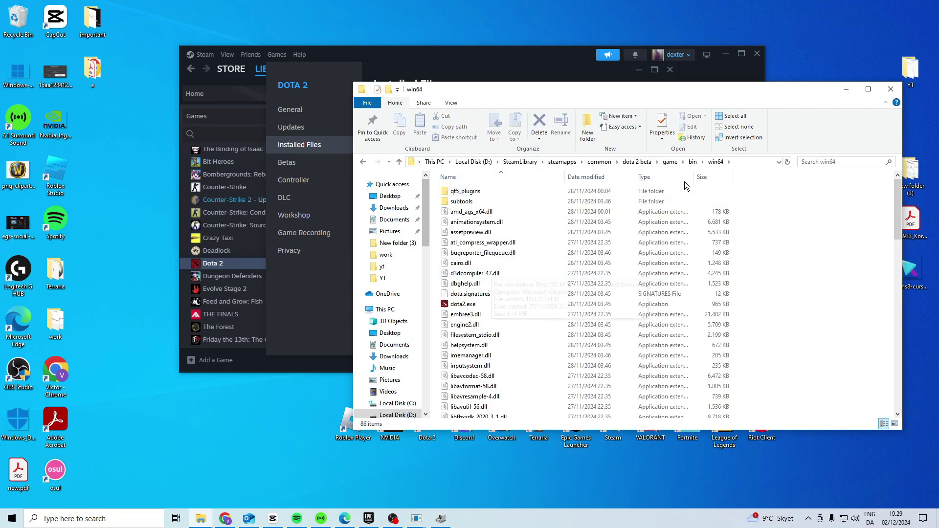
{"action": "left_click", "coordinate": [464, 304]}
- Set dota2.exe to Windows 7 compatibility mode, with fullscreen optimizations disabled and run as administrator
{"action": "right_click", "coordinate": [474, 305]}
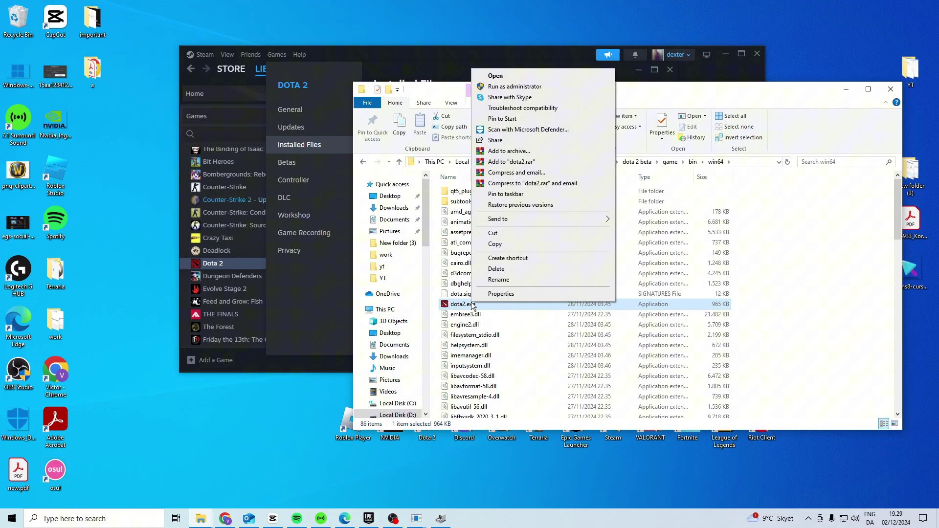
{"action": "left_click", "coordinate": [491, 297]}
{"action": "left_click", "coordinate": [562, 271]}
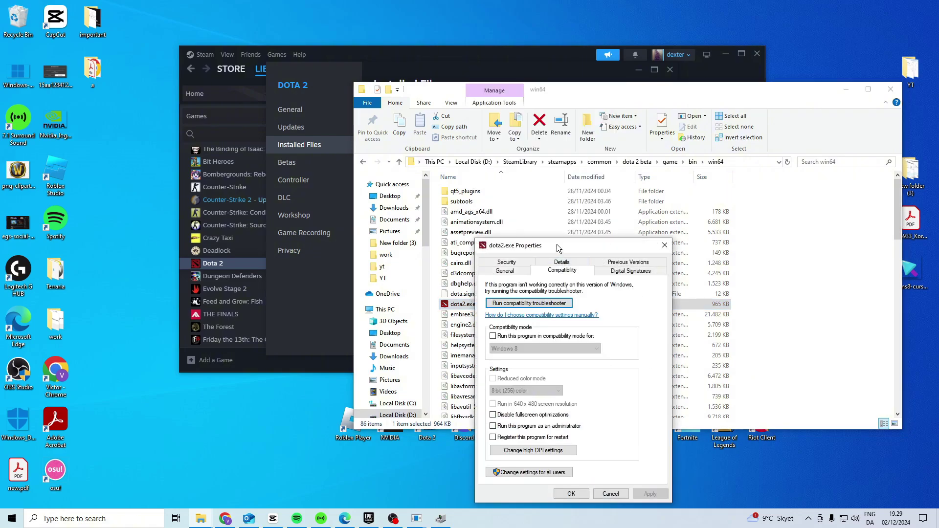
{"action": "left_click_drag", "start_coordinate": [580, 245], "coordinate": [559, 183]}
{"action": "left_click", "coordinate": [471, 273]}
{"action": "left_click", "coordinate": [472, 363]}
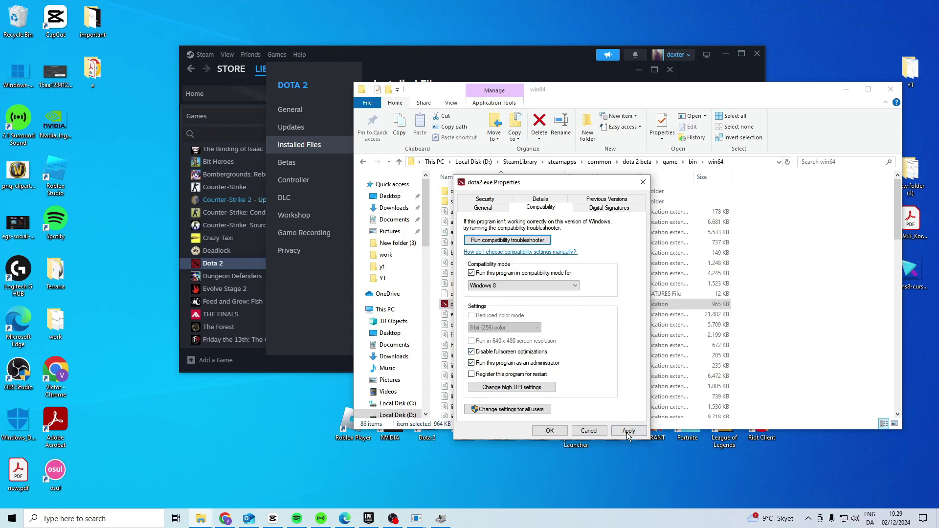
{"action": "left_click", "coordinate": [522, 285]}
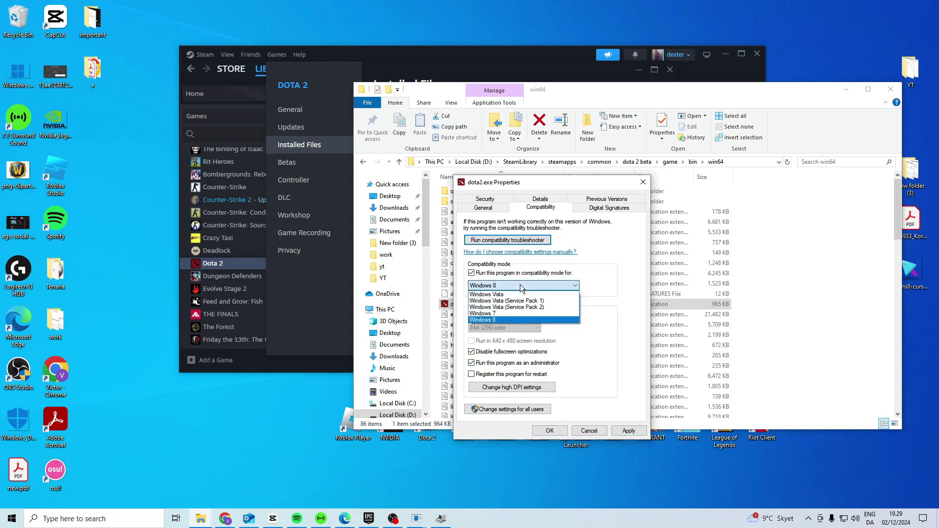
{"action": "left_click", "coordinate": [487, 314]}
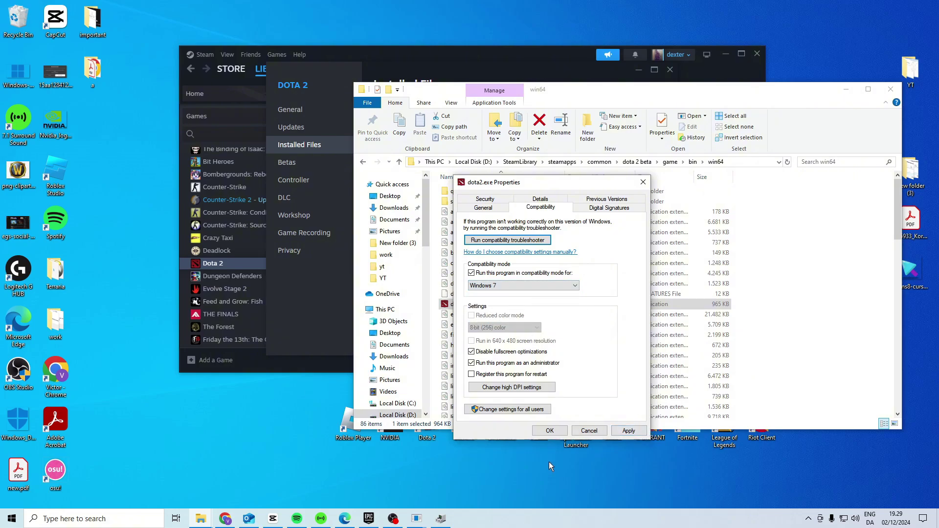
- Untick all dota2.exe compatibility options, then close the dialog unapplied and the Explorer window
{"action": "left_click", "coordinate": [485, 273]}
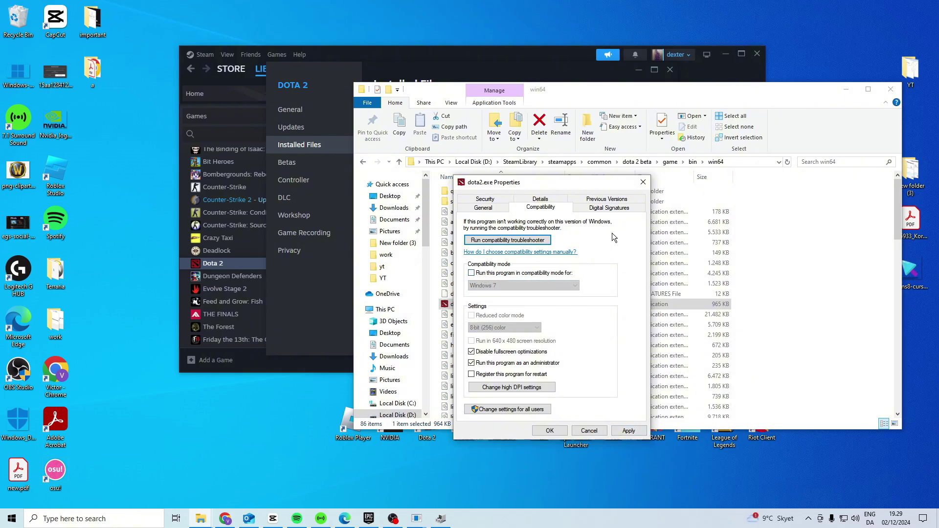
{"action": "left_click", "coordinate": [472, 363]}
{"action": "left_click", "coordinate": [471, 351]}
{"action": "left_click", "coordinate": [642, 183]}
{"action": "left_click", "coordinate": [890, 90]}
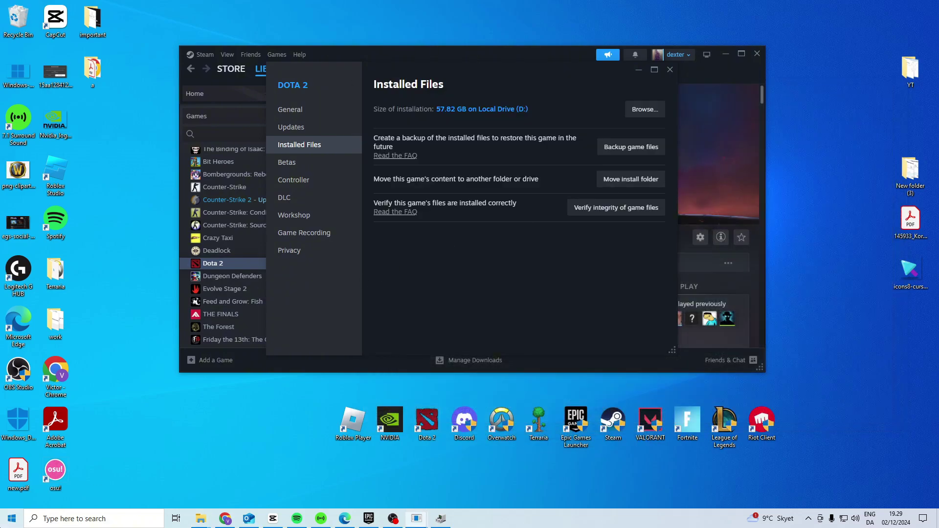
- Bring up Windows Search with the Windows key to find Windows Update settings
{"action": "key", "text": "super"}
{"action": "type", "text": "windo"}
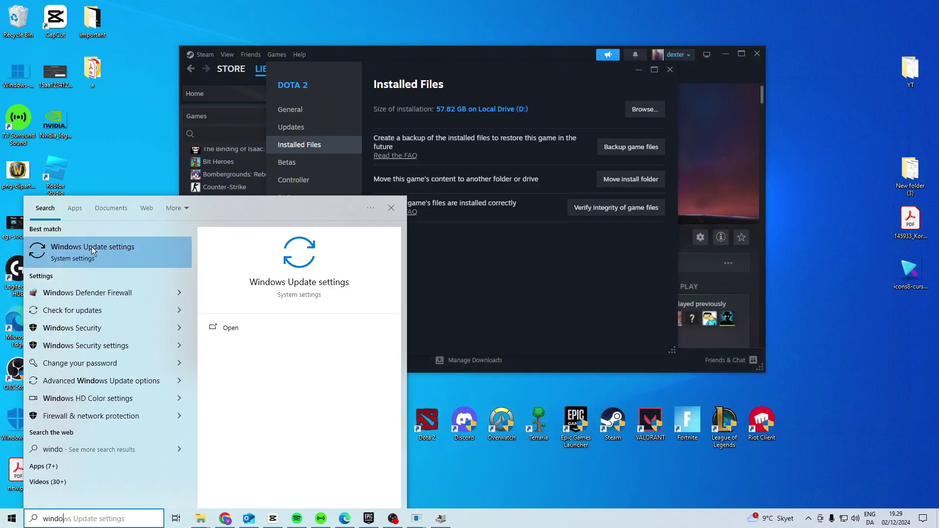